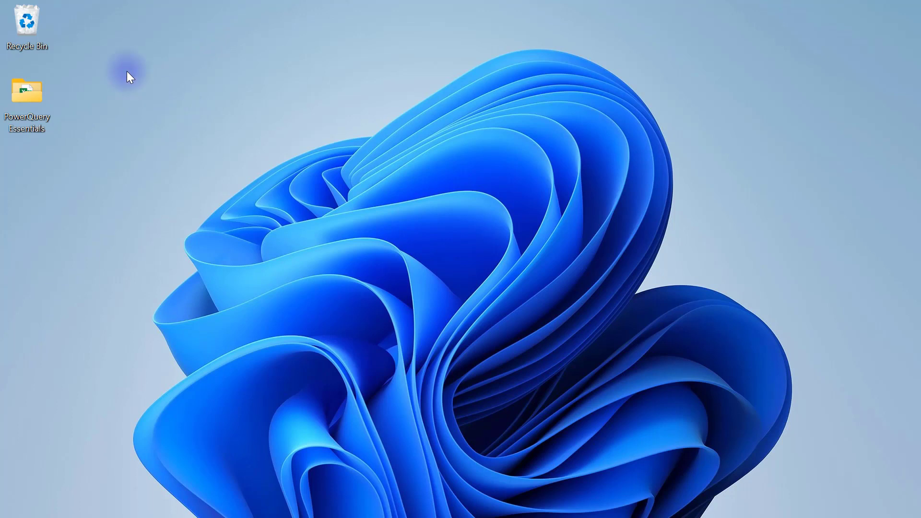
# Open the 3. Merge Queries 4 workbook from the PowerQuery Essentials folder in Excel.
pyautogui.doubleClick(24, 94)
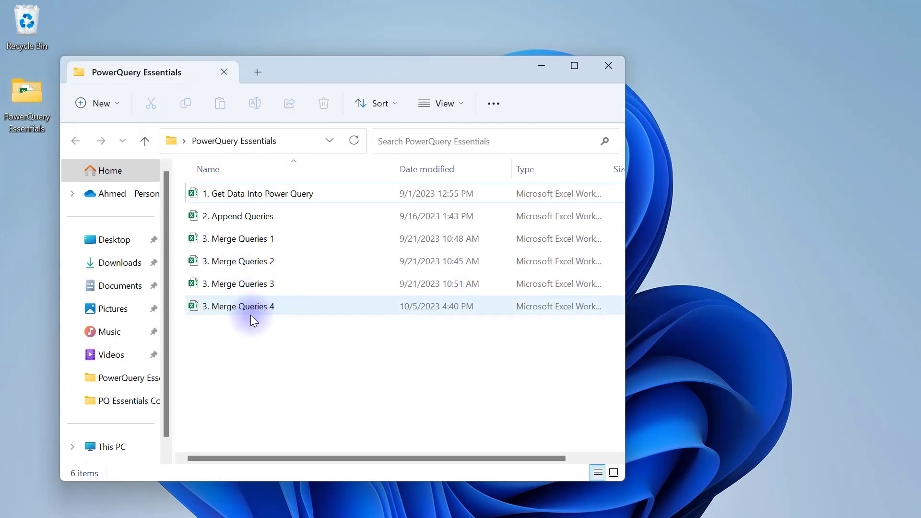
pyautogui.moveTo(251, 315)
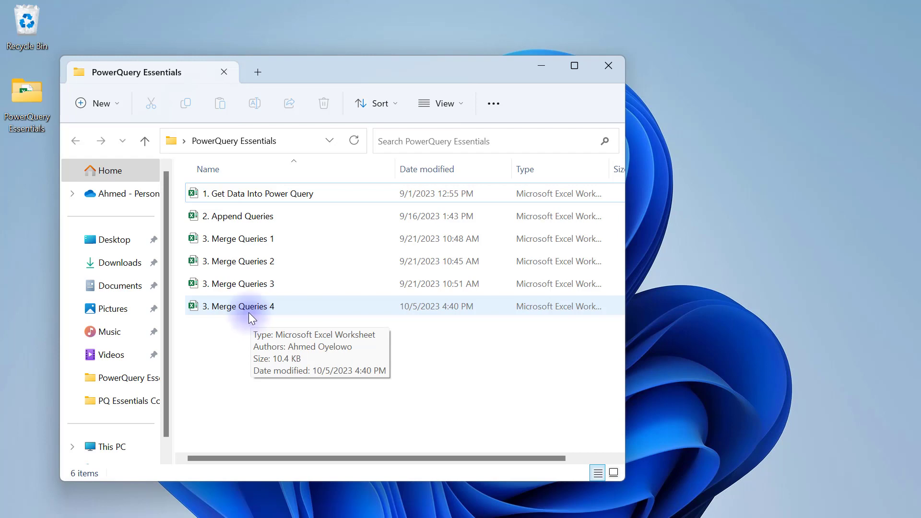
pyautogui.doubleClick(249, 312)
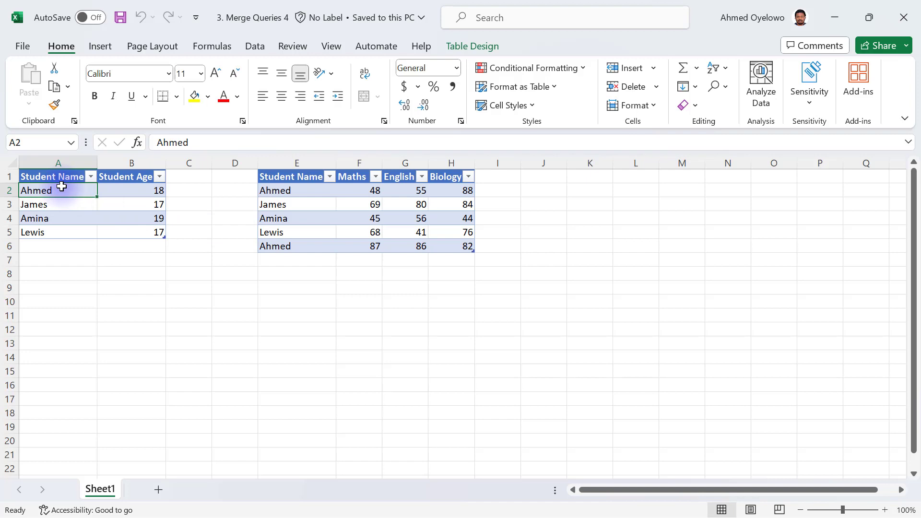
pyautogui.click(461, 48)
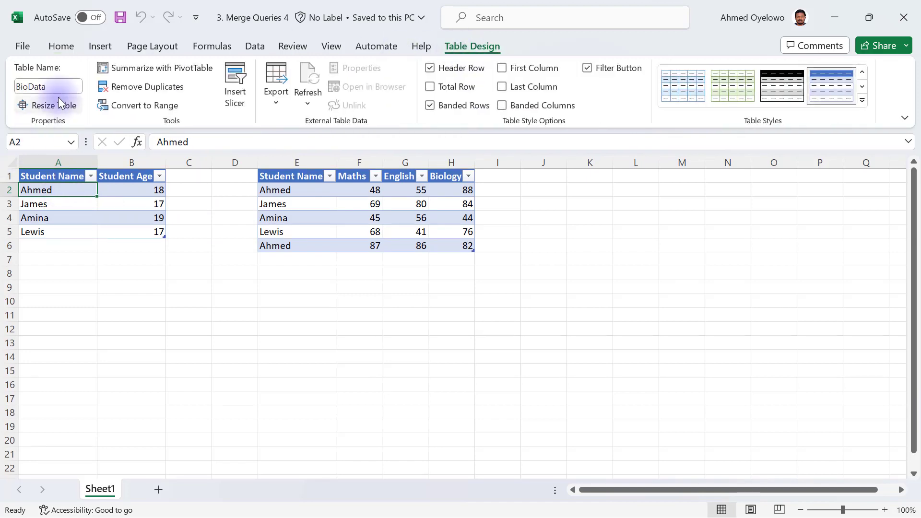
pyautogui.click(311, 202)
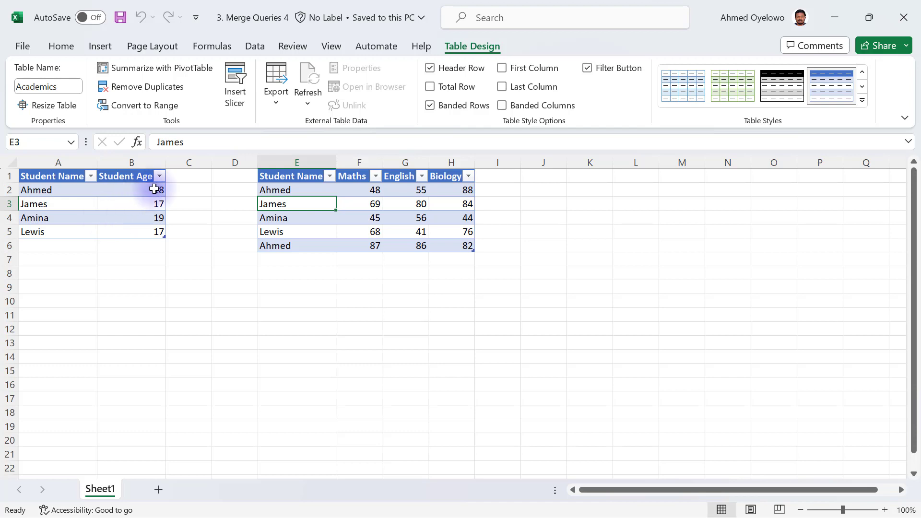
pyautogui.click(53, 177)
pyautogui.moveTo(53, 177); pyautogui.dragTo(131, 231)
pyautogui.moveTo(272, 176); pyautogui.dragTo(406, 248)
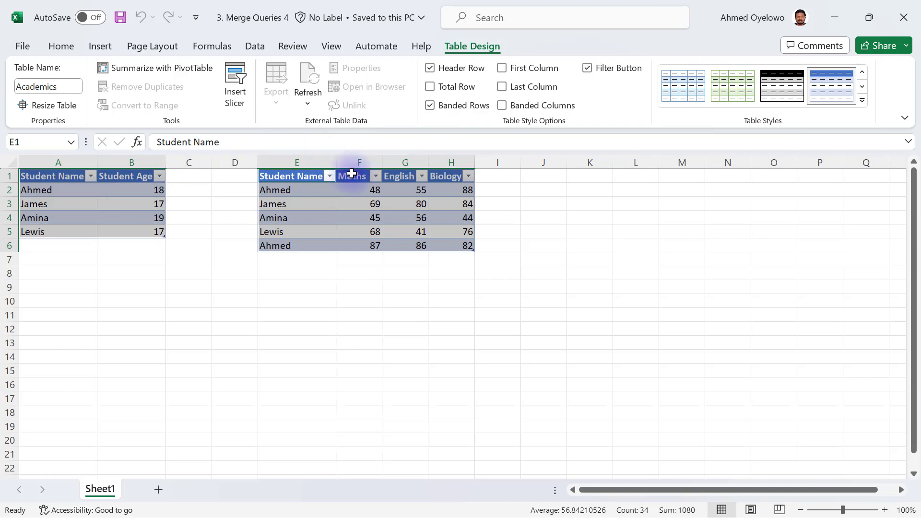
pyautogui.moveTo(351, 176); pyautogui.dragTo(446, 244)
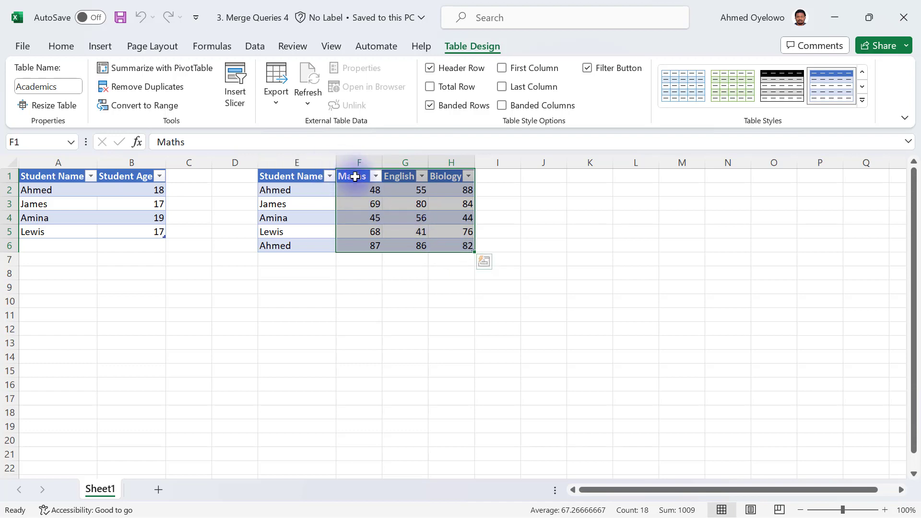
pyautogui.click(366, 176)
pyautogui.moveTo(367, 176); pyautogui.dragTo(448, 175)
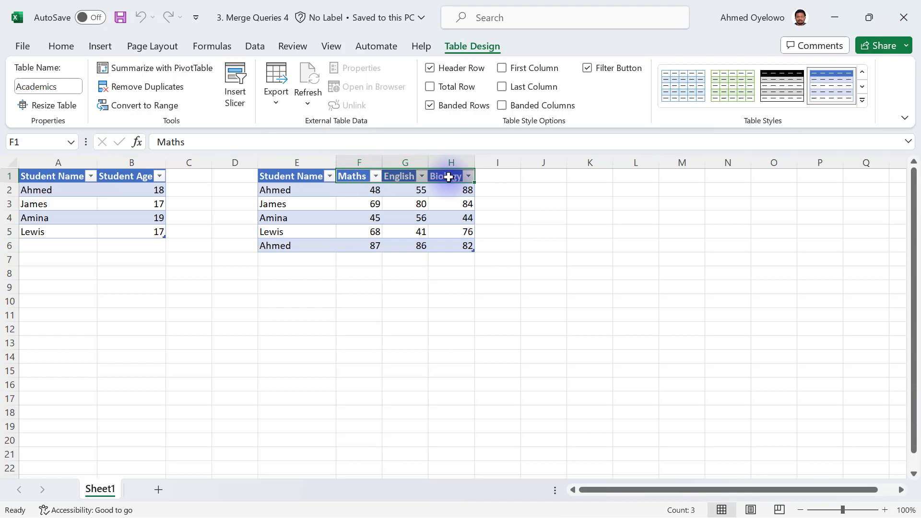
pyautogui.moveTo(72, 176); pyautogui.dragTo(132, 232)
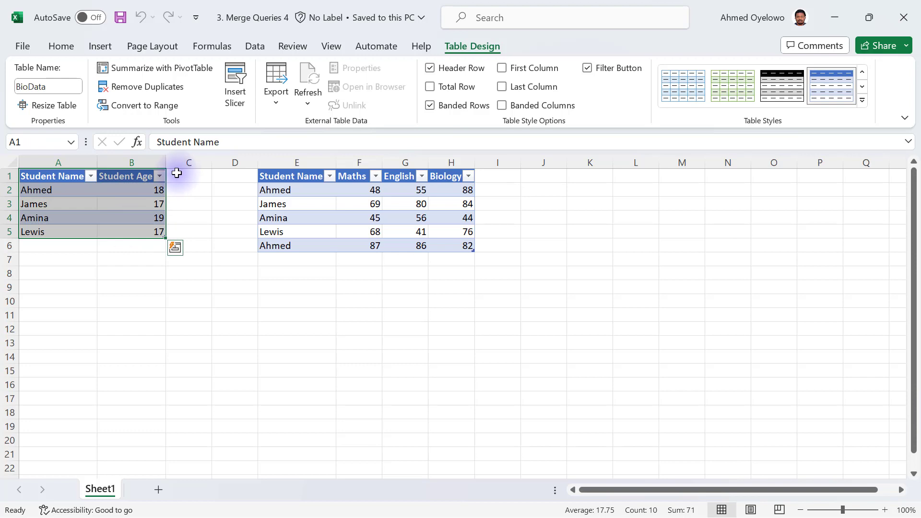
pyautogui.click(177, 173)
pyautogui.moveTo(177, 173); pyautogui.dragTo(216, 172)
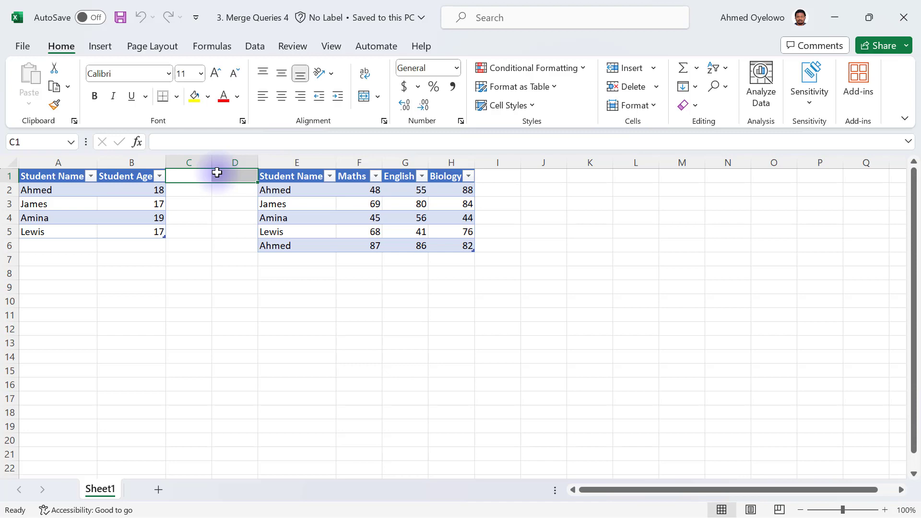
pyautogui.moveTo(285, 177); pyautogui.dragTo(444, 239)
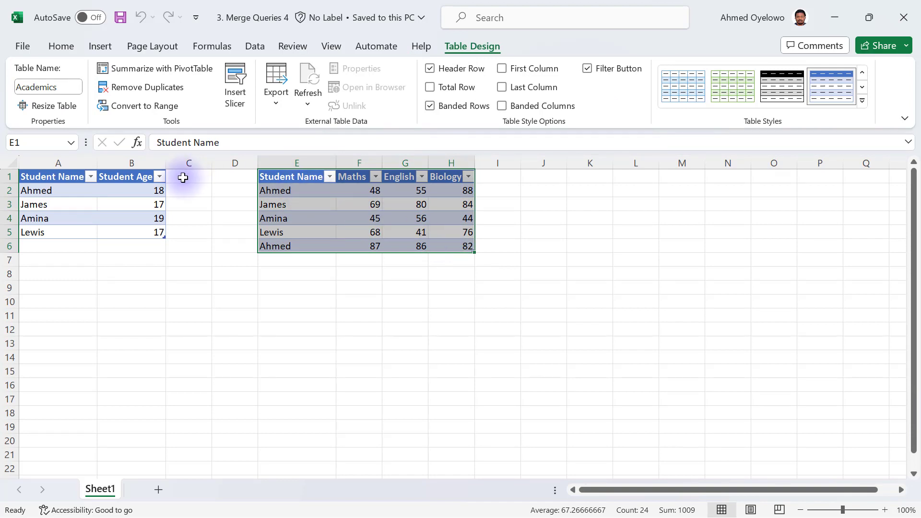
pyautogui.click(183, 178)
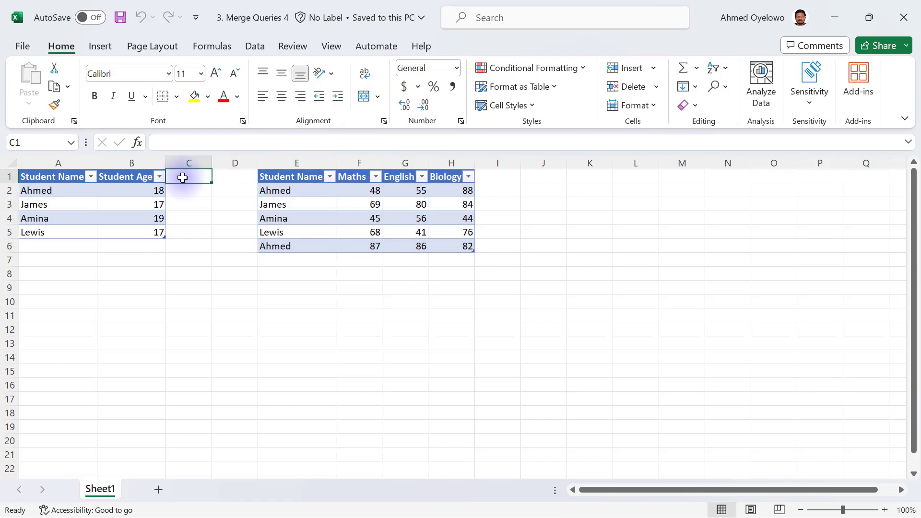
pyautogui.click(52, 192)
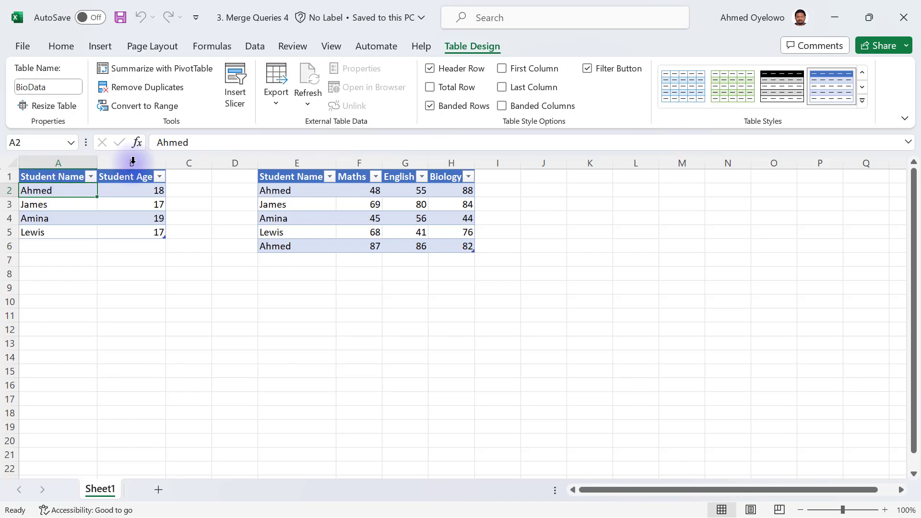
pyautogui.click(361, 192)
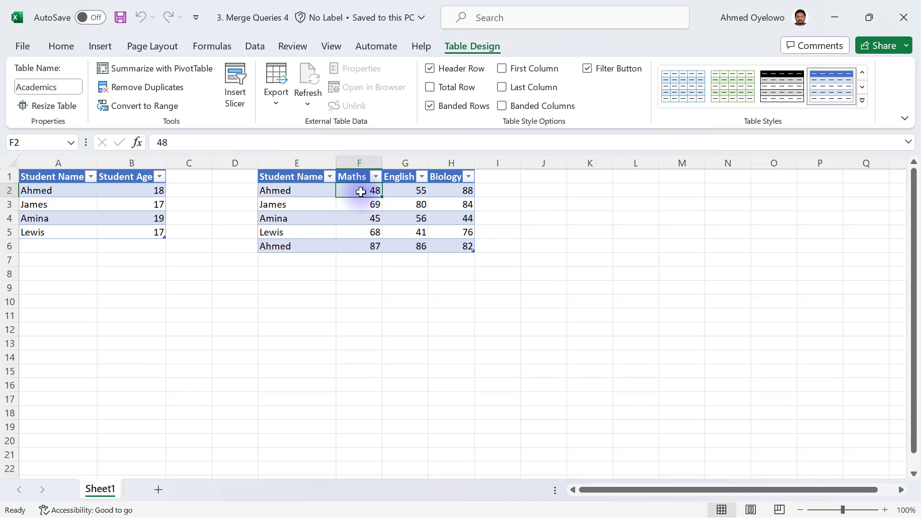
pyautogui.click(367, 248)
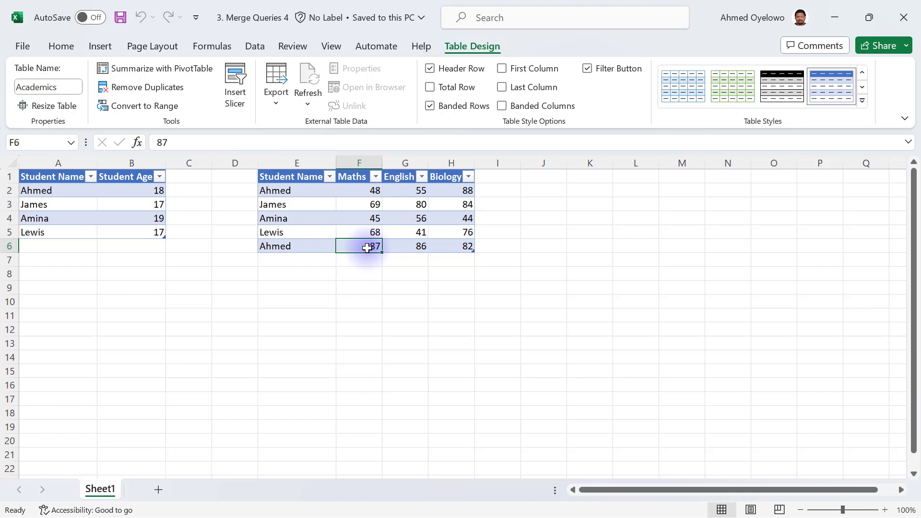
pyautogui.click(60, 163)
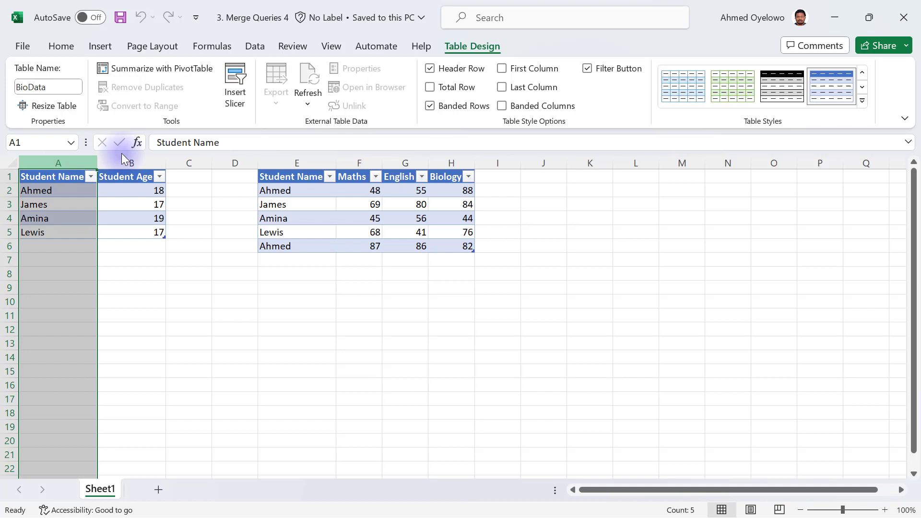
pyautogui.keyDown('ctrl'); pyautogui.click(297, 163); pyautogui.keyUp('ctrl')
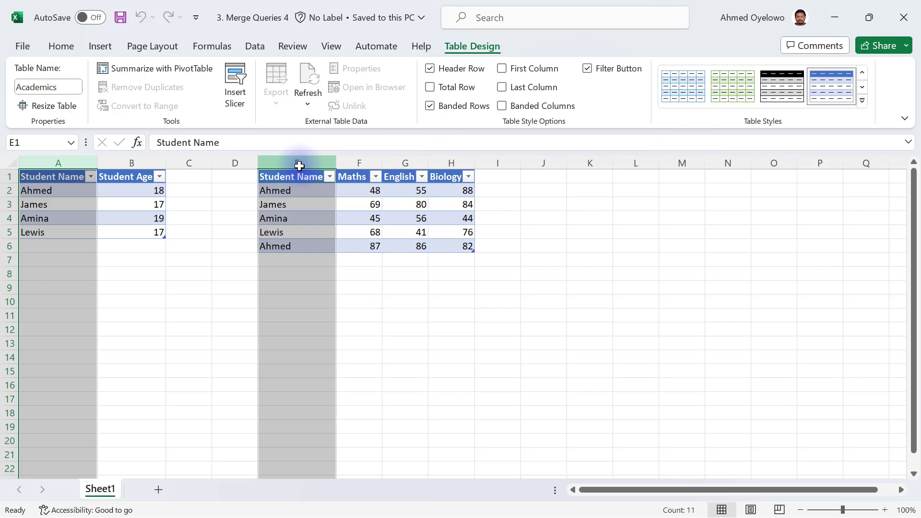
pyautogui.click(374, 194)
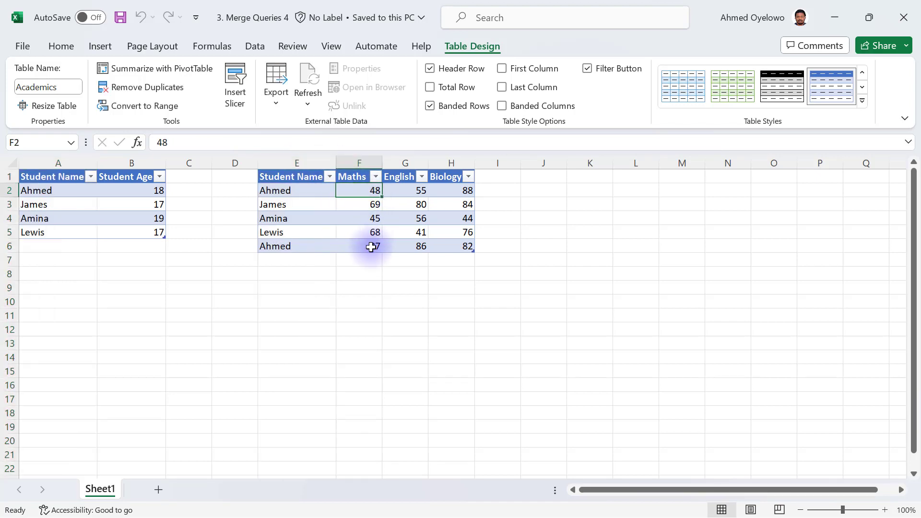
pyautogui.click(371, 247)
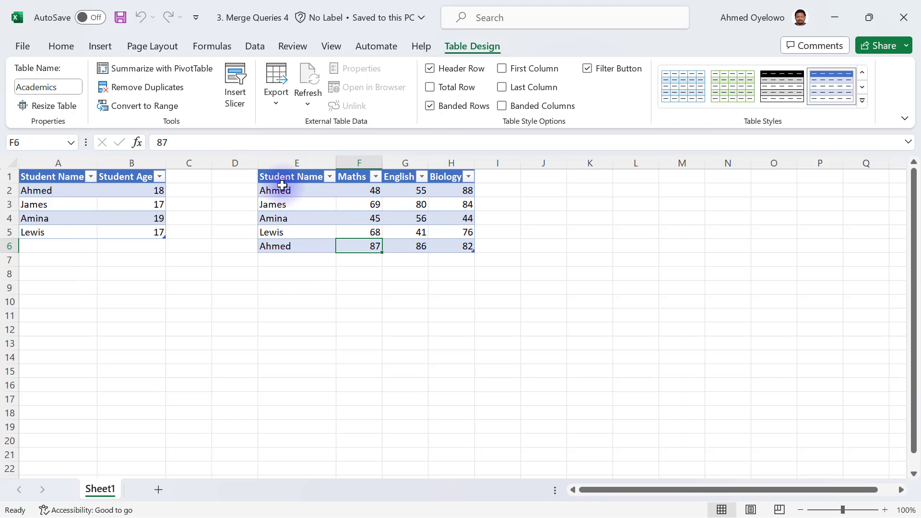
pyautogui.click(52, 190)
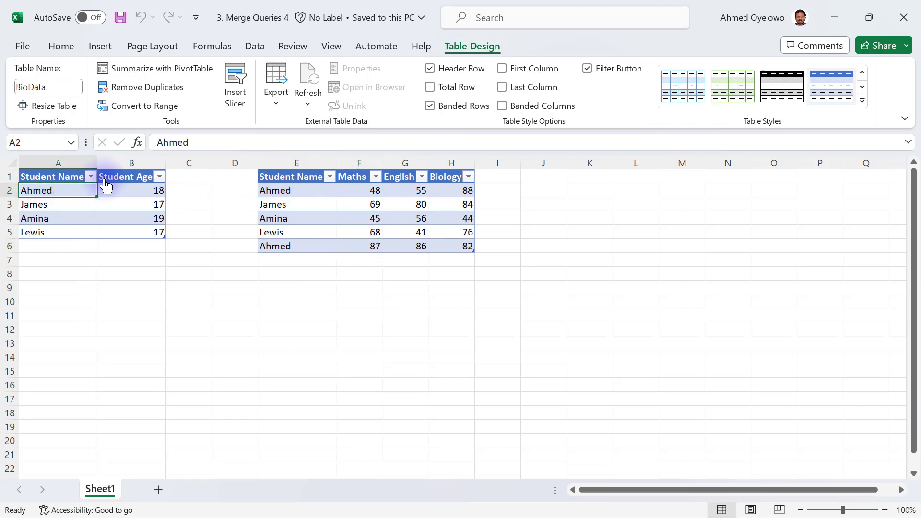
pyautogui.click(360, 192)
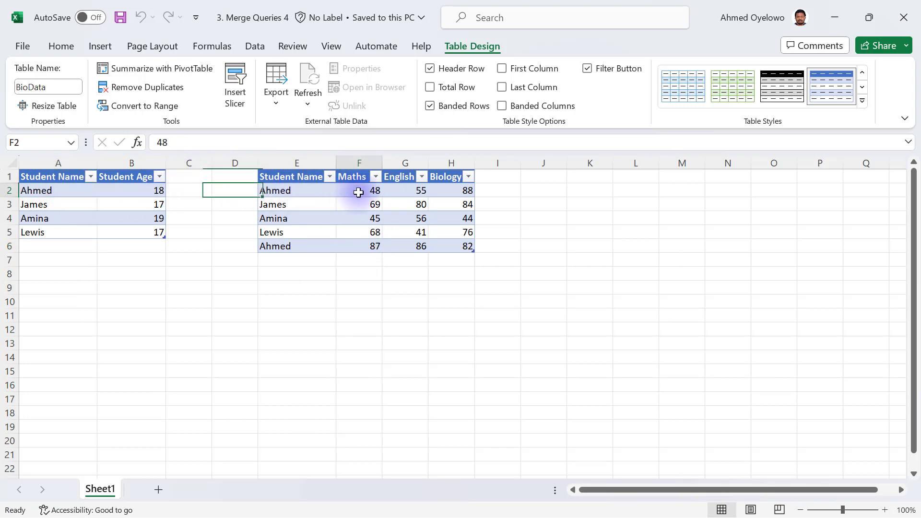
pyautogui.click(368, 247)
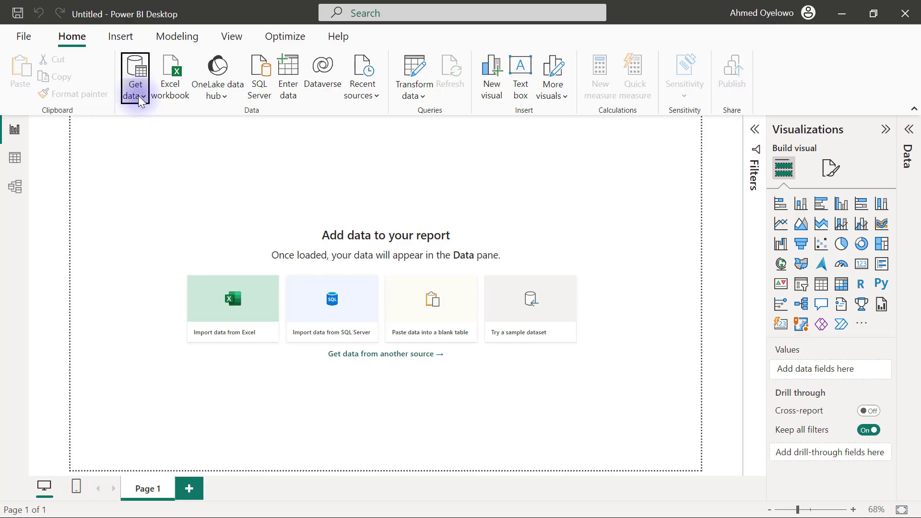
# Import 3. Merge Queries 4.xlsx from Excel, selecting both the Academics and BioData tables.
pyautogui.click(137, 95)
pyautogui.click(159, 140)
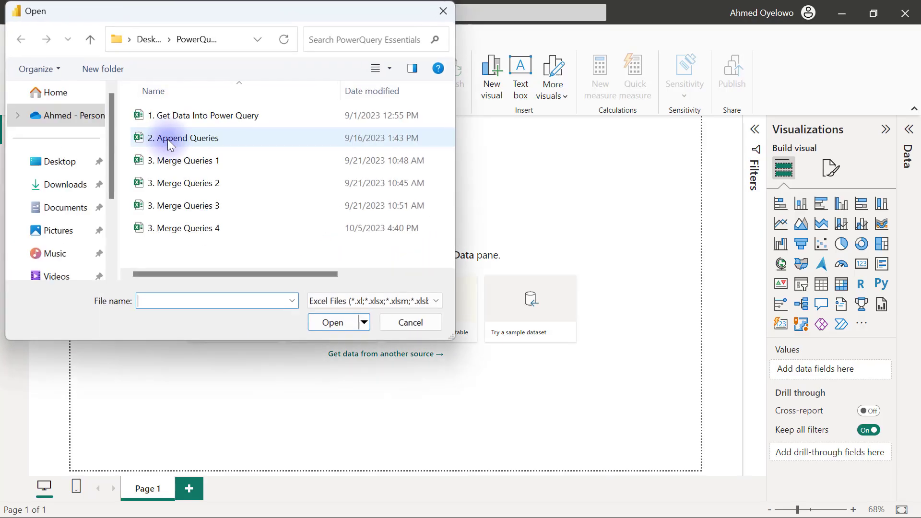
pyautogui.click(191, 229)
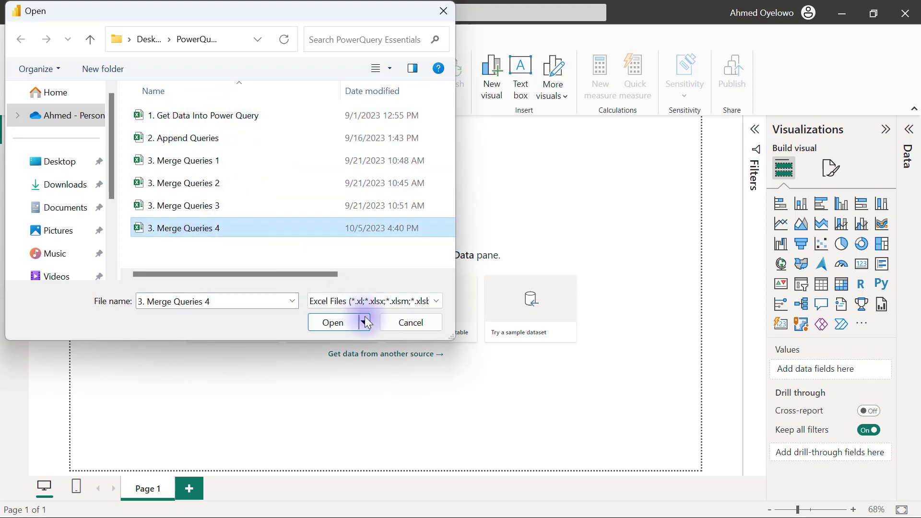
pyautogui.click(341, 322)
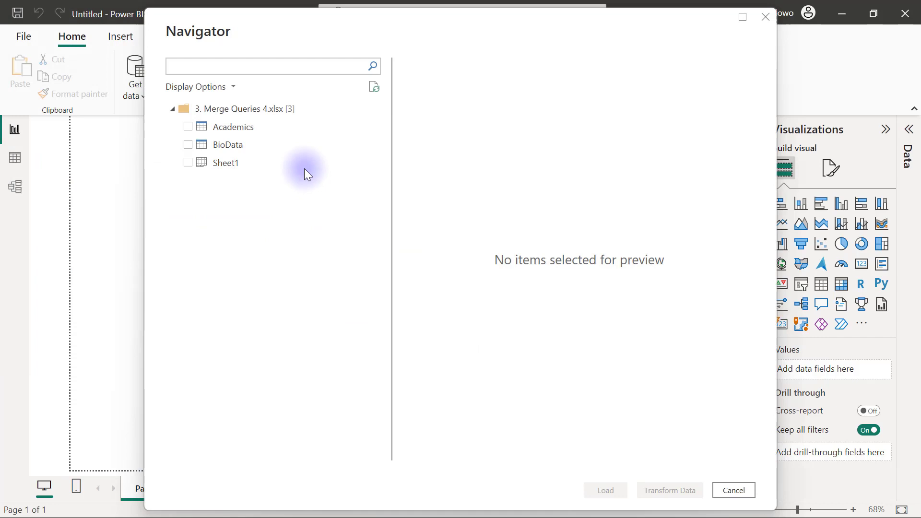
pyautogui.click(187, 126)
pyautogui.click(188, 145)
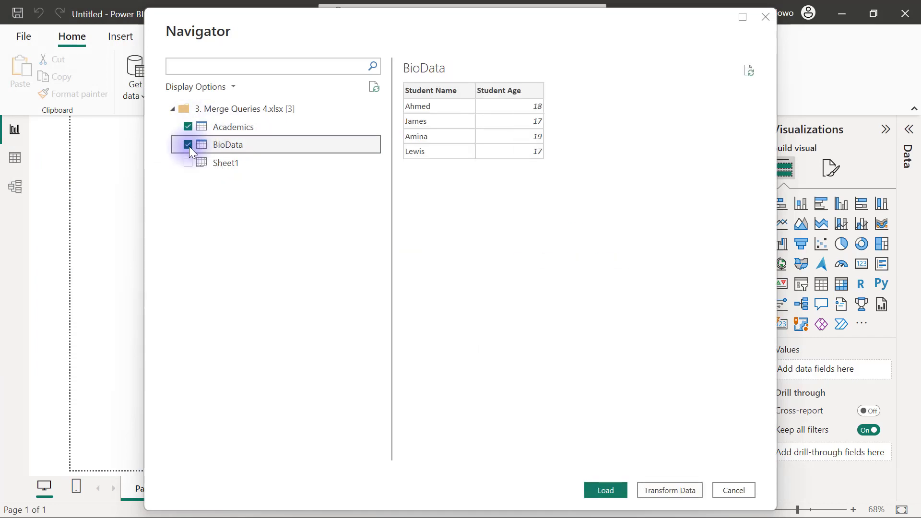
pyautogui.click(661, 488)
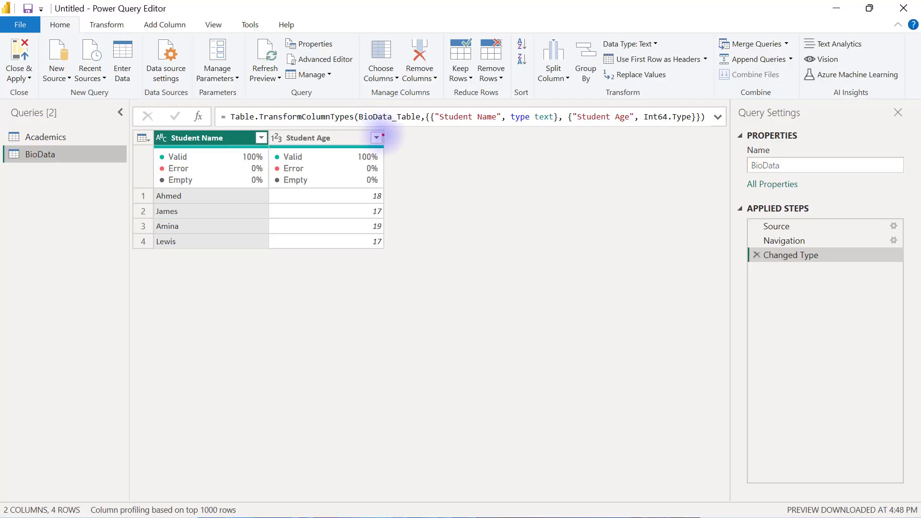
pyautogui.moveTo(382, 134)
pyautogui.mouseDown()
pyautogui.moveTo(551, 199)
pyautogui.moveTo(626, 243)
pyautogui.mouseUp()
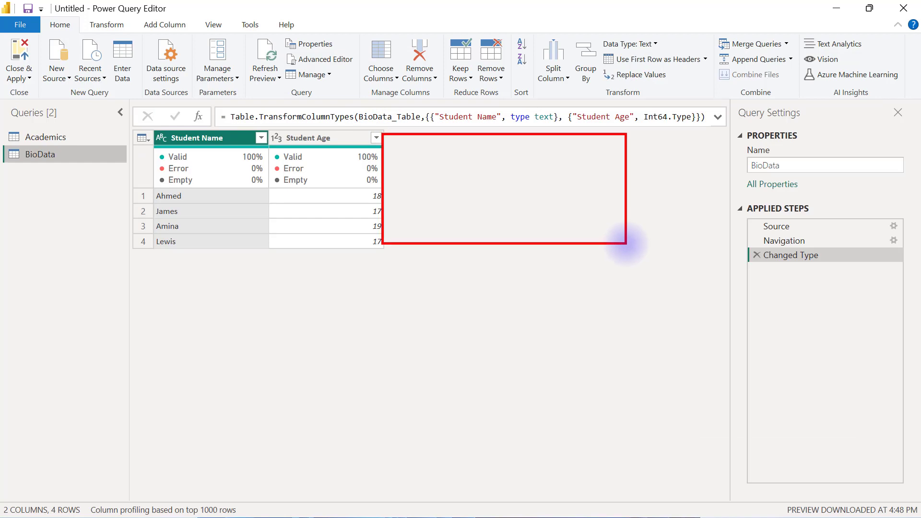
pyautogui.click(63, 140)
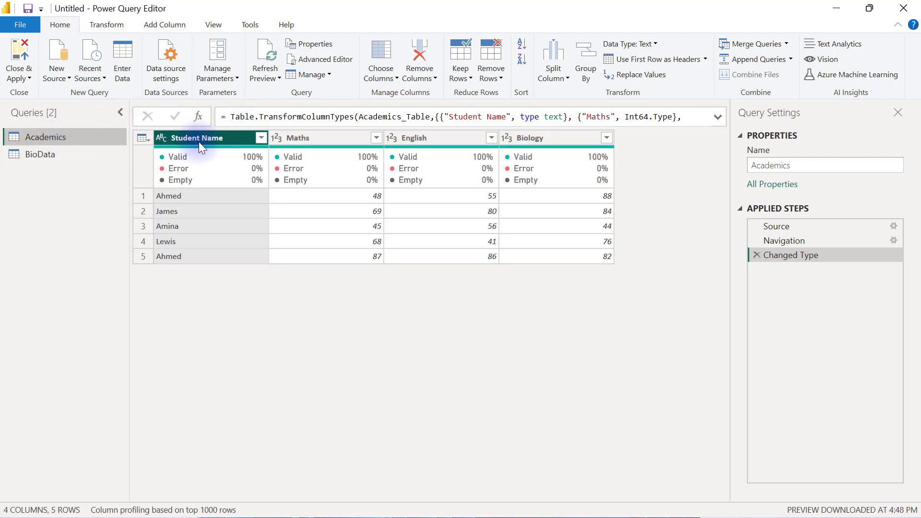
pyautogui.click(54, 157)
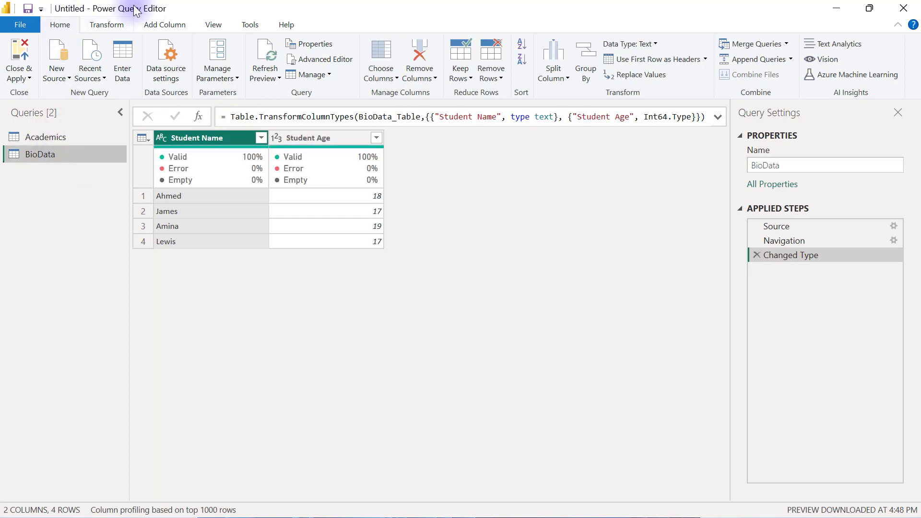
# Merge BioData with Academics using a left outer join on Student Name in both tables.
pyautogui.click(787, 44)
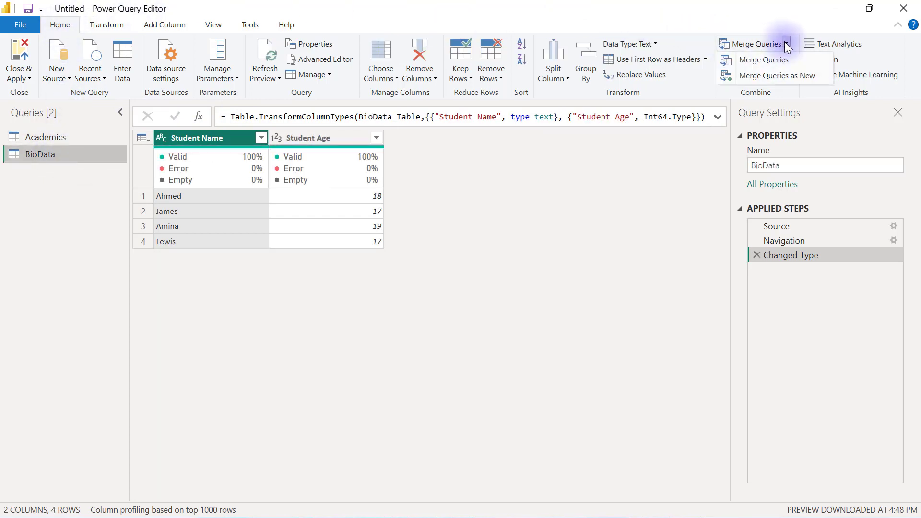
pyautogui.click(769, 61)
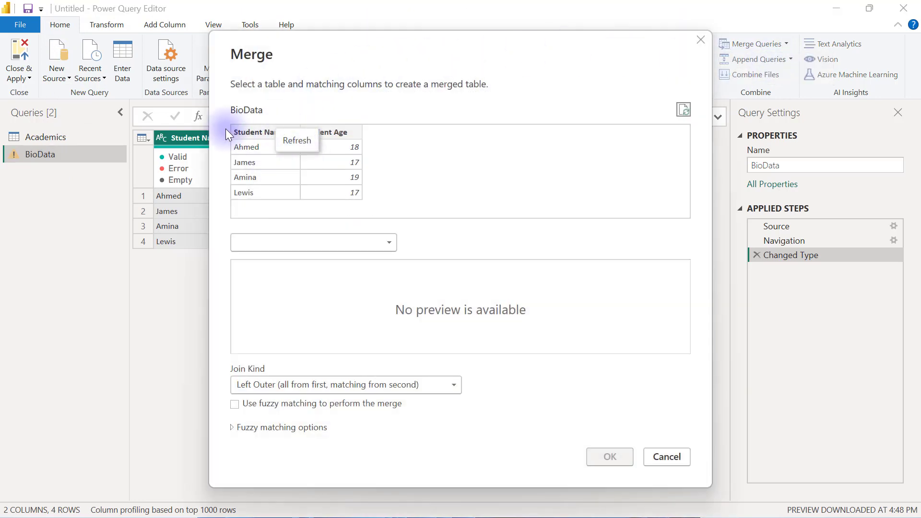
pyautogui.click(385, 241)
pyautogui.click(319, 260)
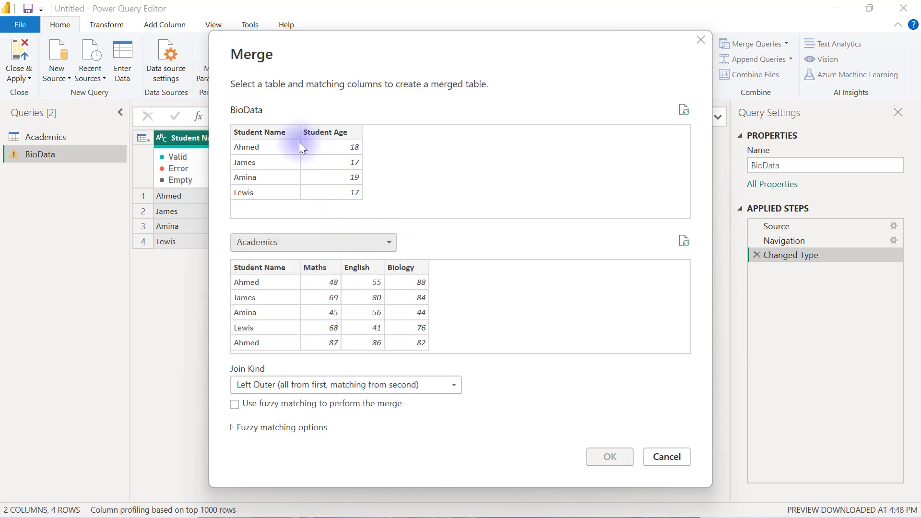
pyautogui.click(261, 134)
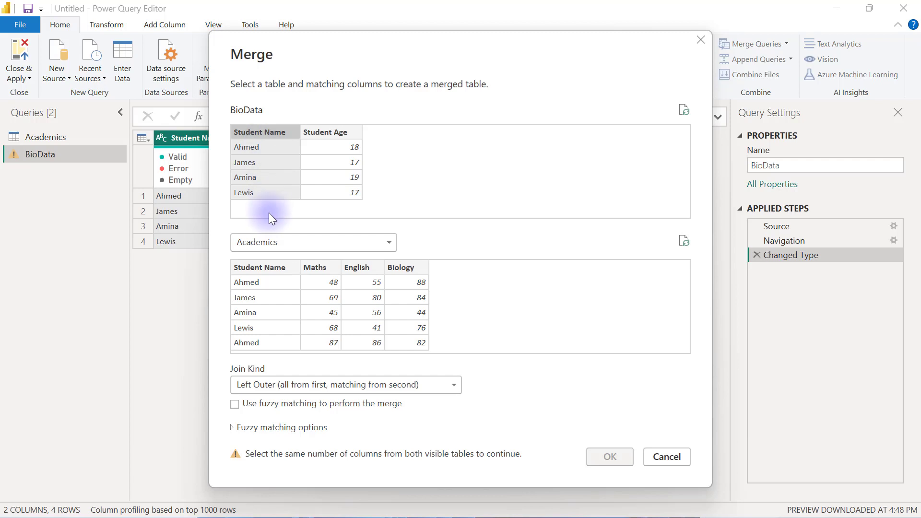
pyautogui.click(261, 268)
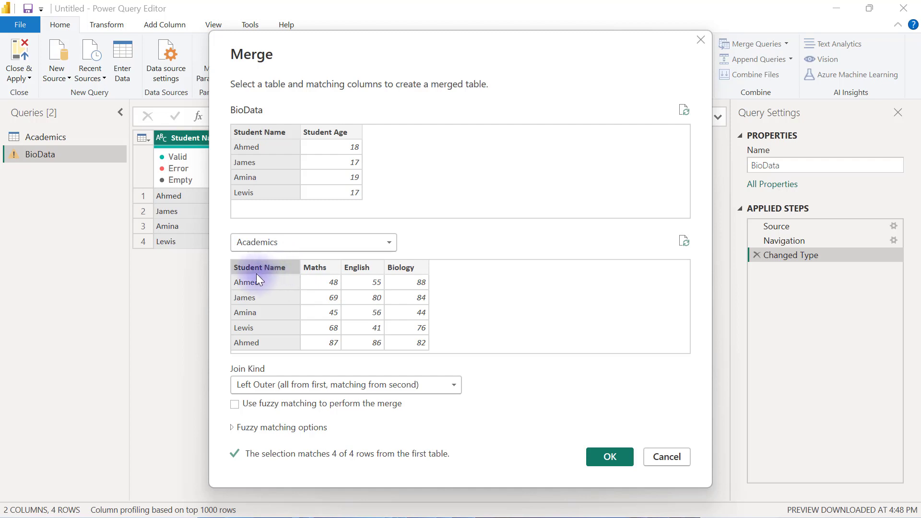
# Confirm the merge, check Academics' two Ahmed rows, then return to BioData.
pyautogui.click(607, 458)
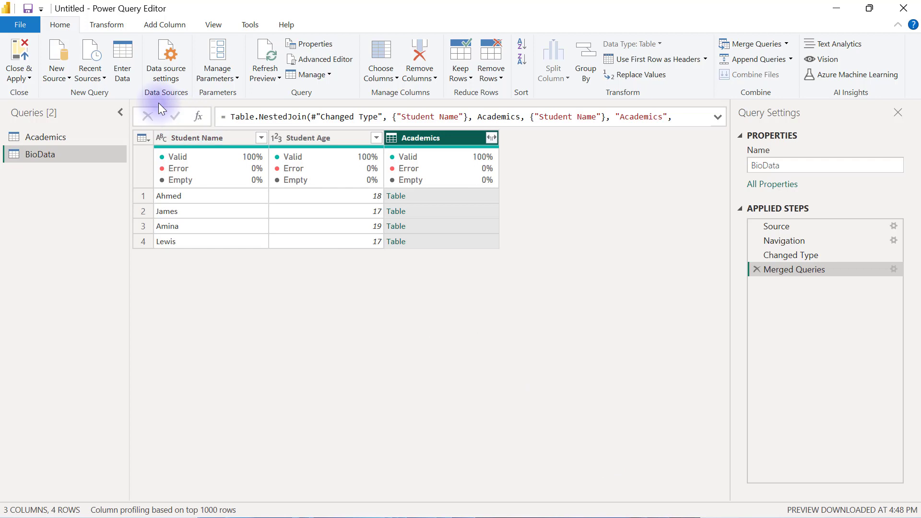
pyautogui.moveTo(123, 184)
pyautogui.mouseDown()
pyautogui.moveTo(209, 234)
pyautogui.moveTo(268, 247)
pyautogui.mouseUp()
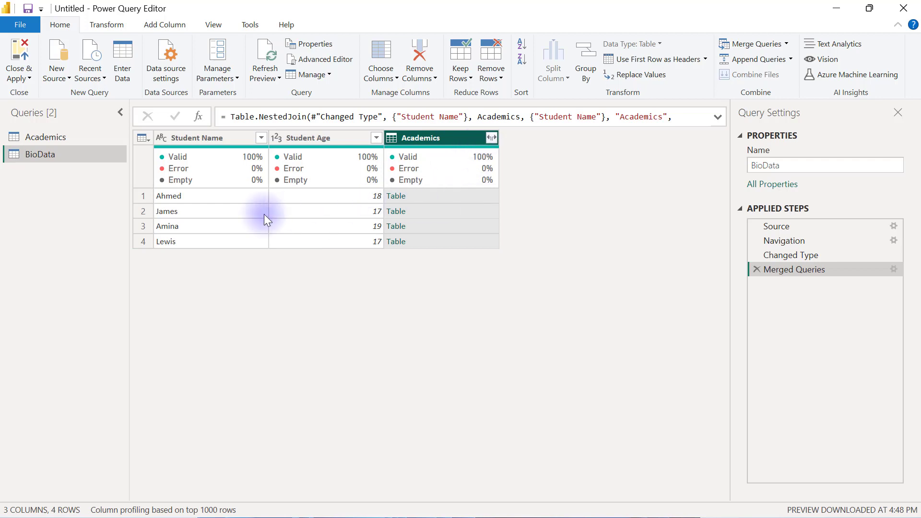
pyautogui.click(53, 136)
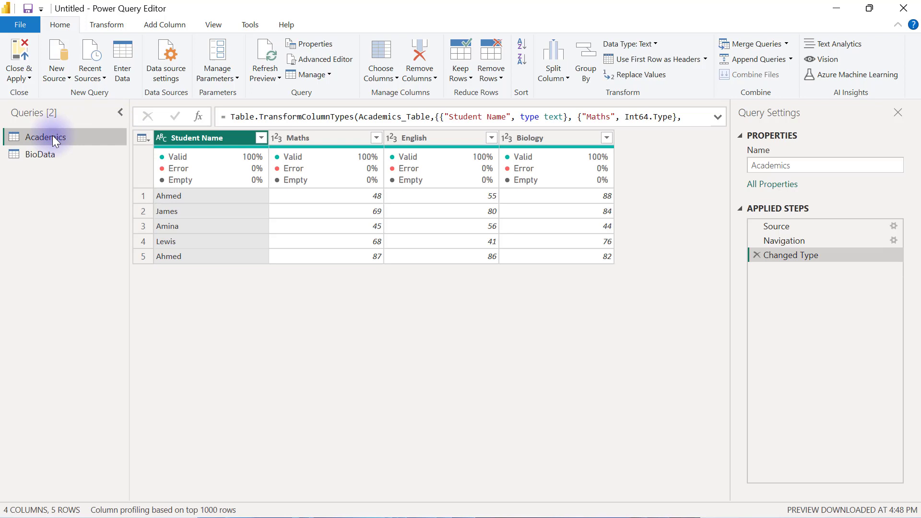
pyautogui.click(189, 194)
pyautogui.click(191, 256)
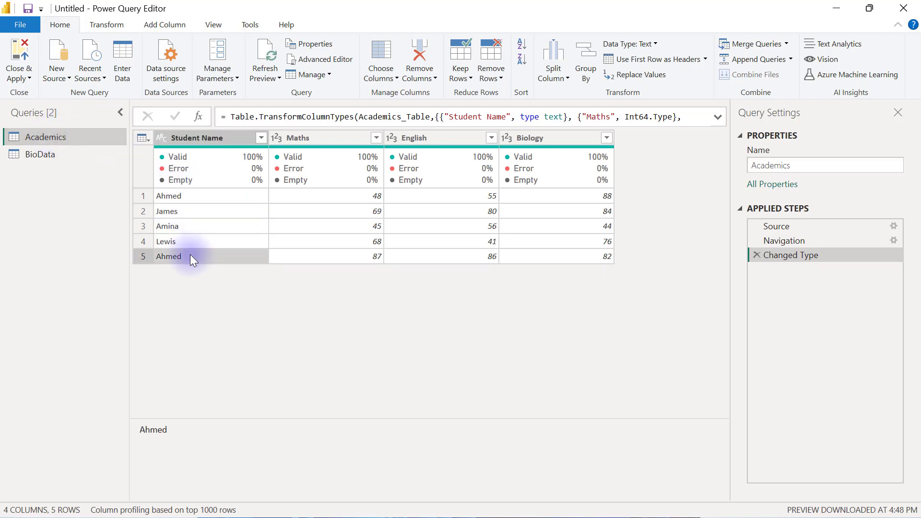
pyautogui.click(48, 161)
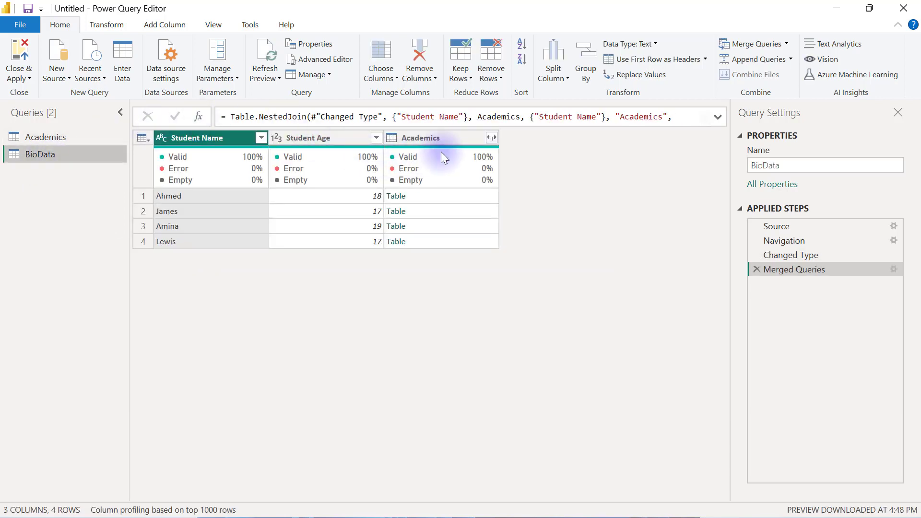
# Expand Academics to only Maths, English and Biology, without the original column-name prefix.
pyautogui.click(492, 137)
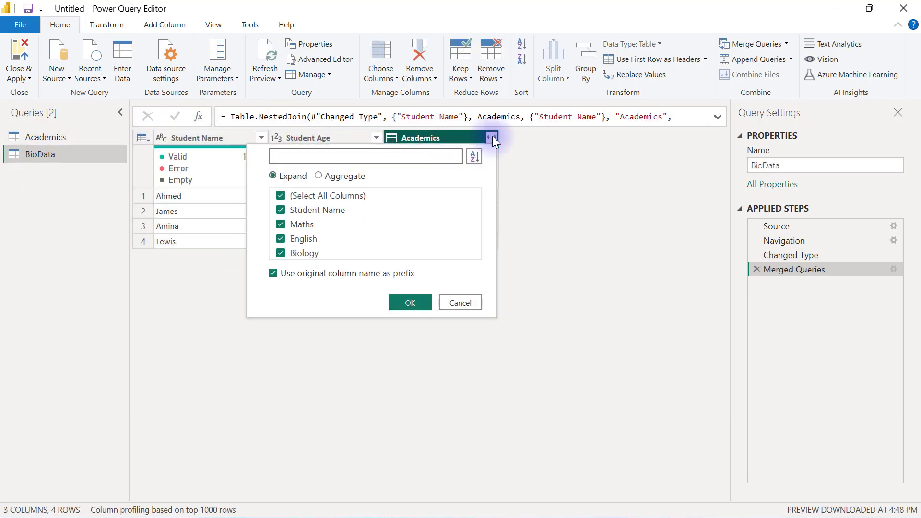
pyautogui.click(282, 196)
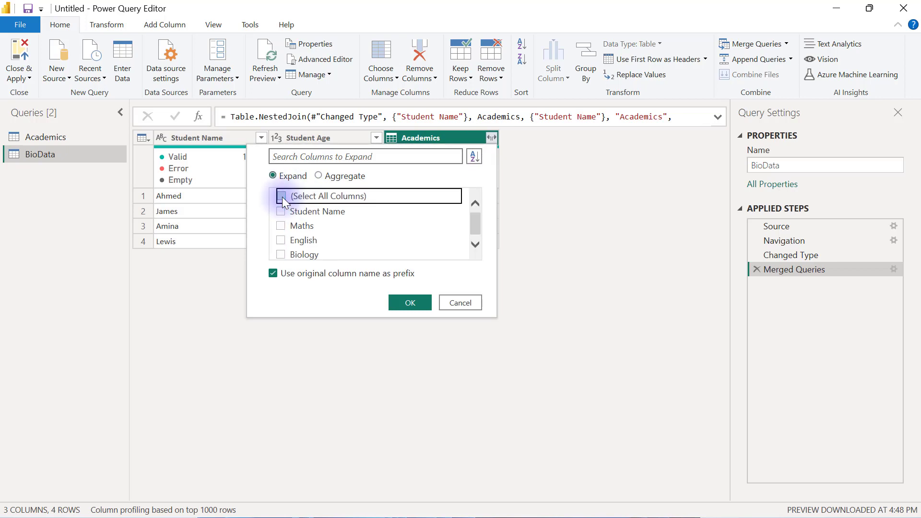
pyautogui.click(279, 226)
pyautogui.click(281, 241)
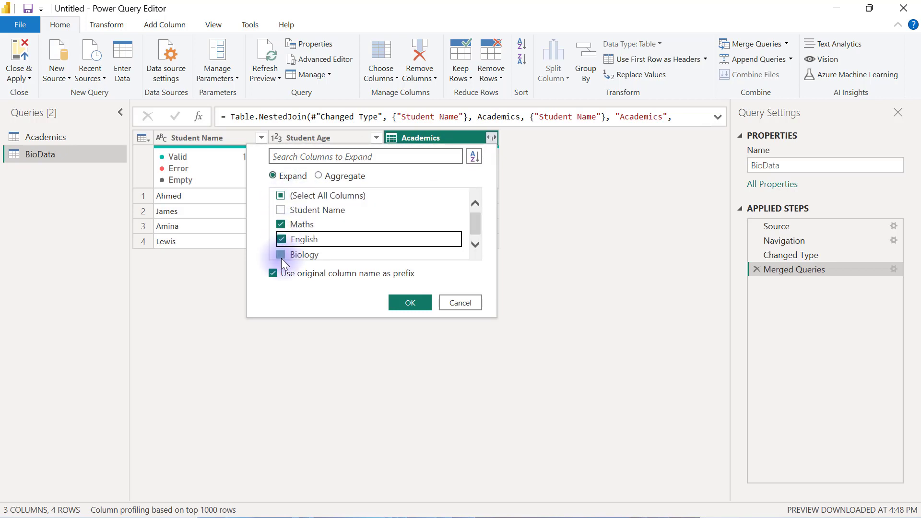
pyautogui.click(281, 255)
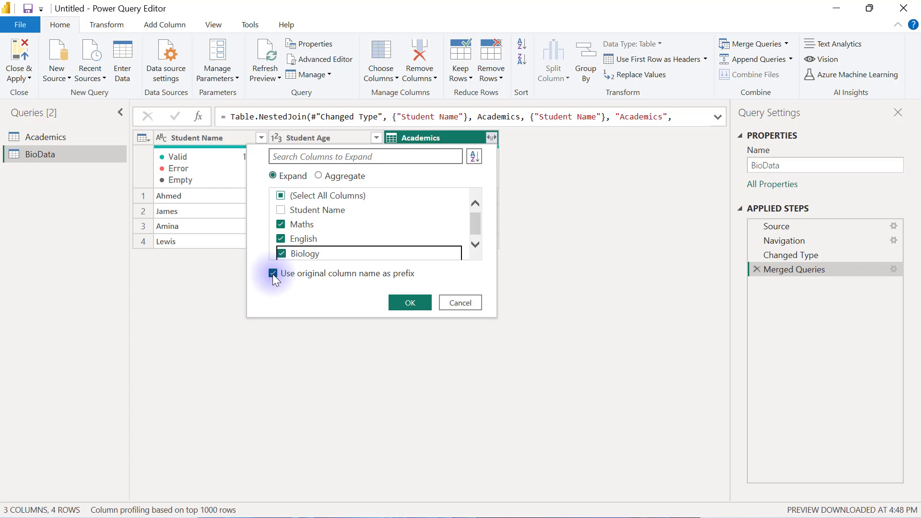
pyautogui.click(273, 273)
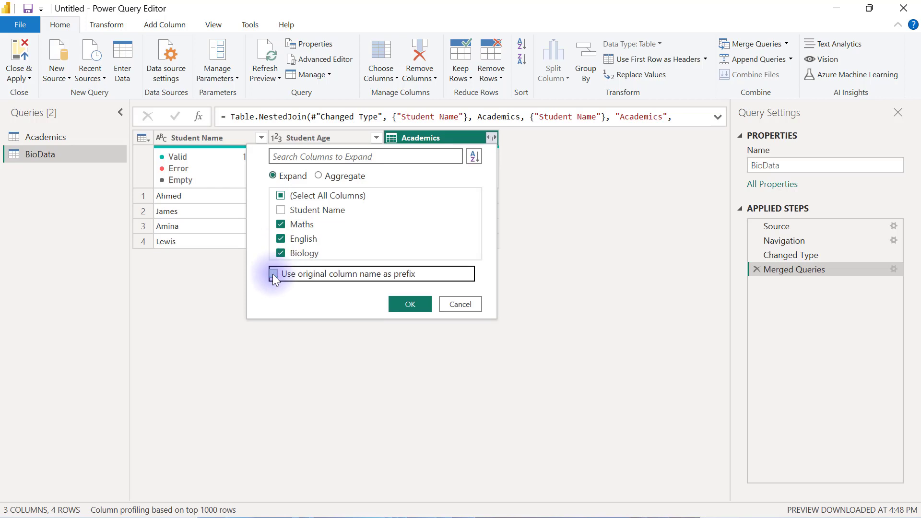
pyautogui.click(410, 304)
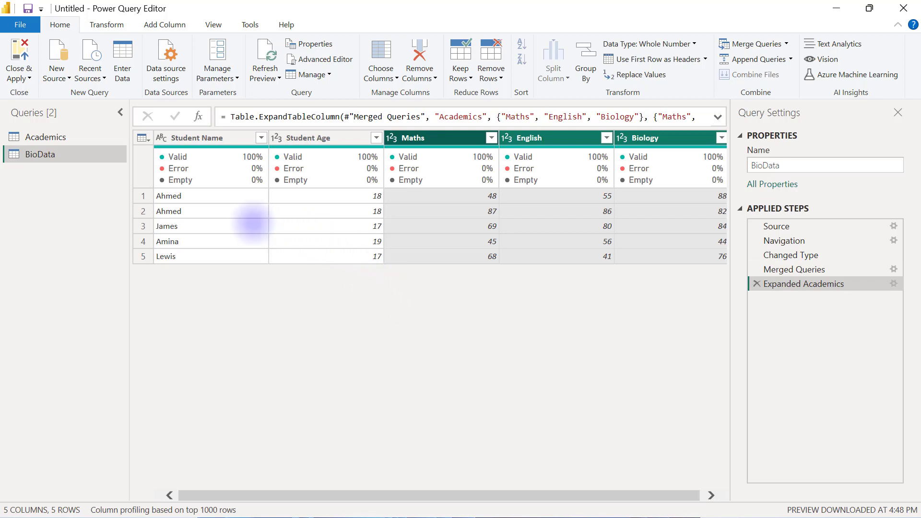
pyautogui.moveTo(130, 189)
pyautogui.mouseDown()
pyautogui.moveTo(247, 220)
pyautogui.moveTo(729, 218)
pyautogui.mouseUp()
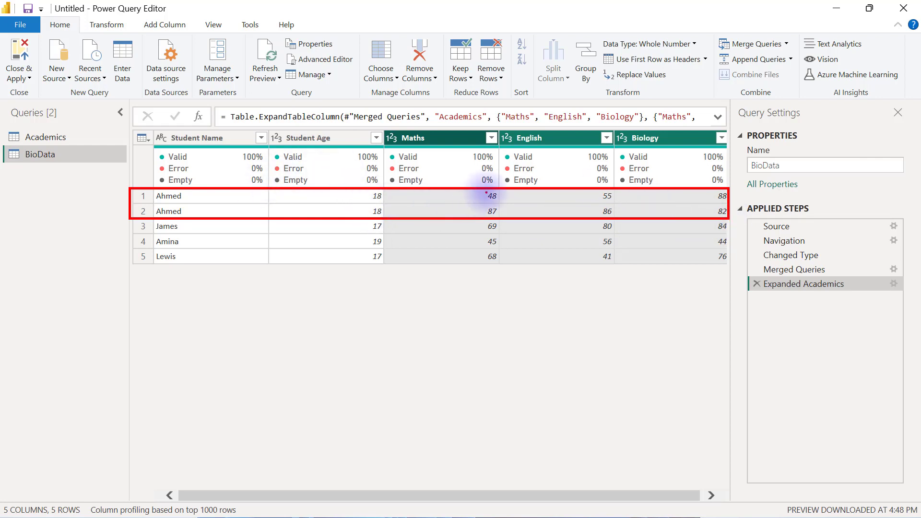
pyautogui.moveTo(486, 193); pyautogui.dragTo(500, 217)
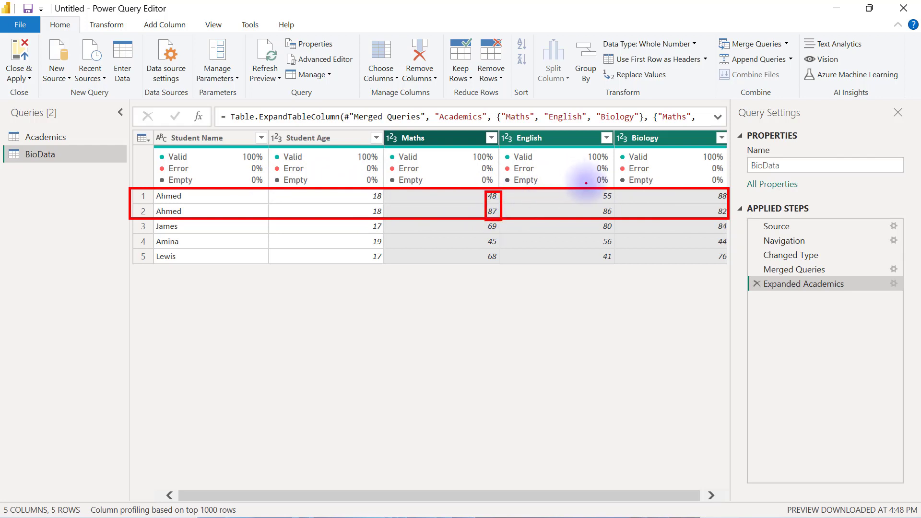
pyautogui.moveTo(596, 192); pyautogui.dragTo(624, 221)
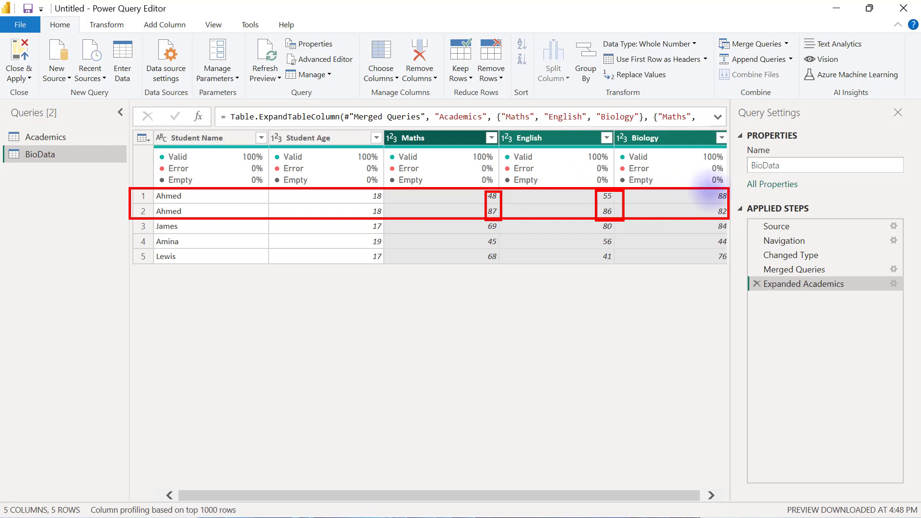
pyautogui.moveTo(708, 191); pyautogui.dragTo(728, 219)
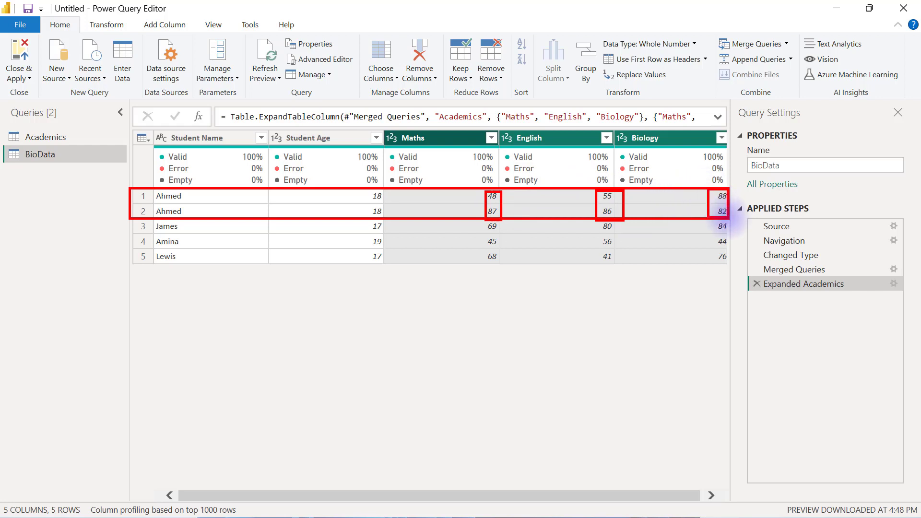